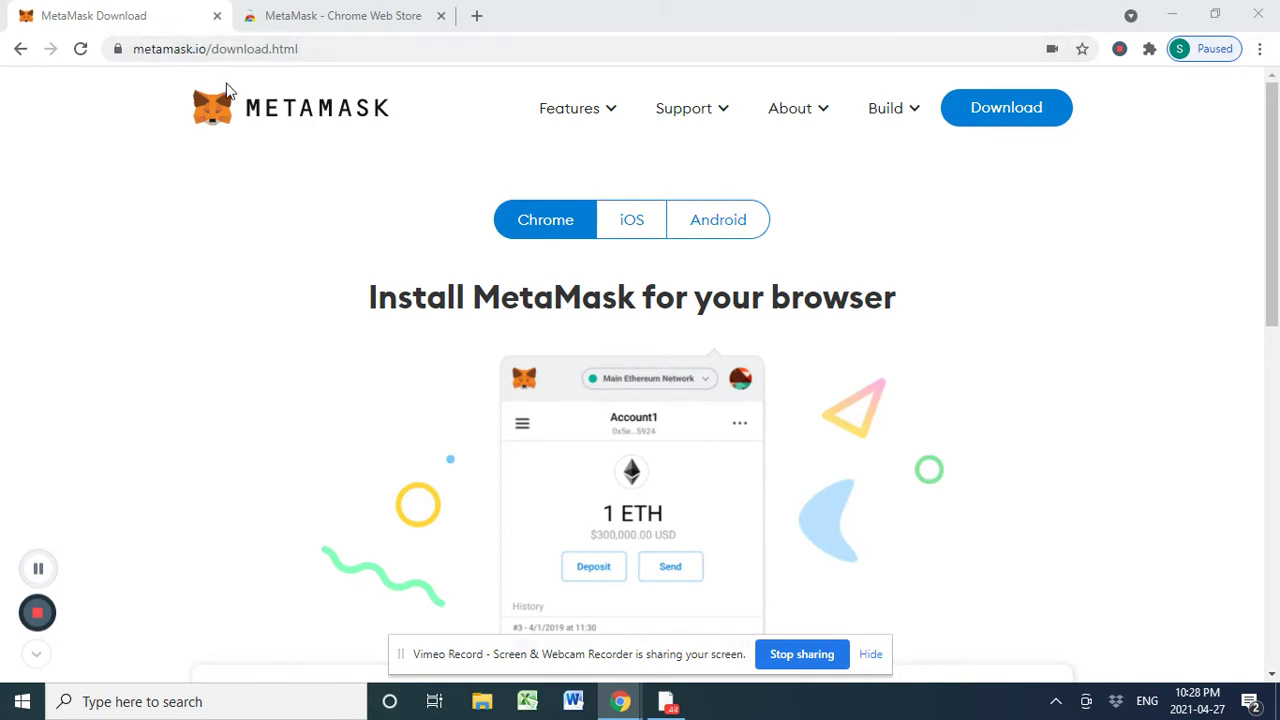
- Request the MetaMask download on metamask.io and switch to its Chrome Web Store listing tab
left_click(1037, 108)
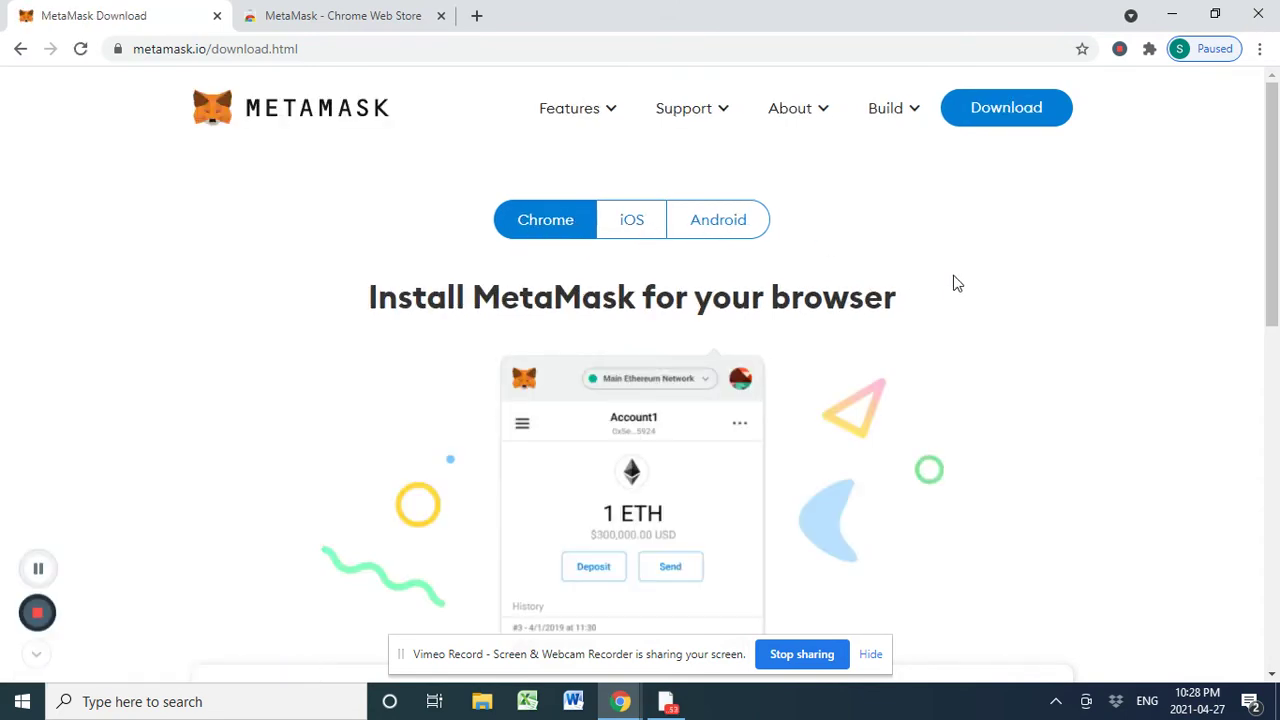
scroll(954, 283, "down", 4)
scroll(715, 258, "down", 3)
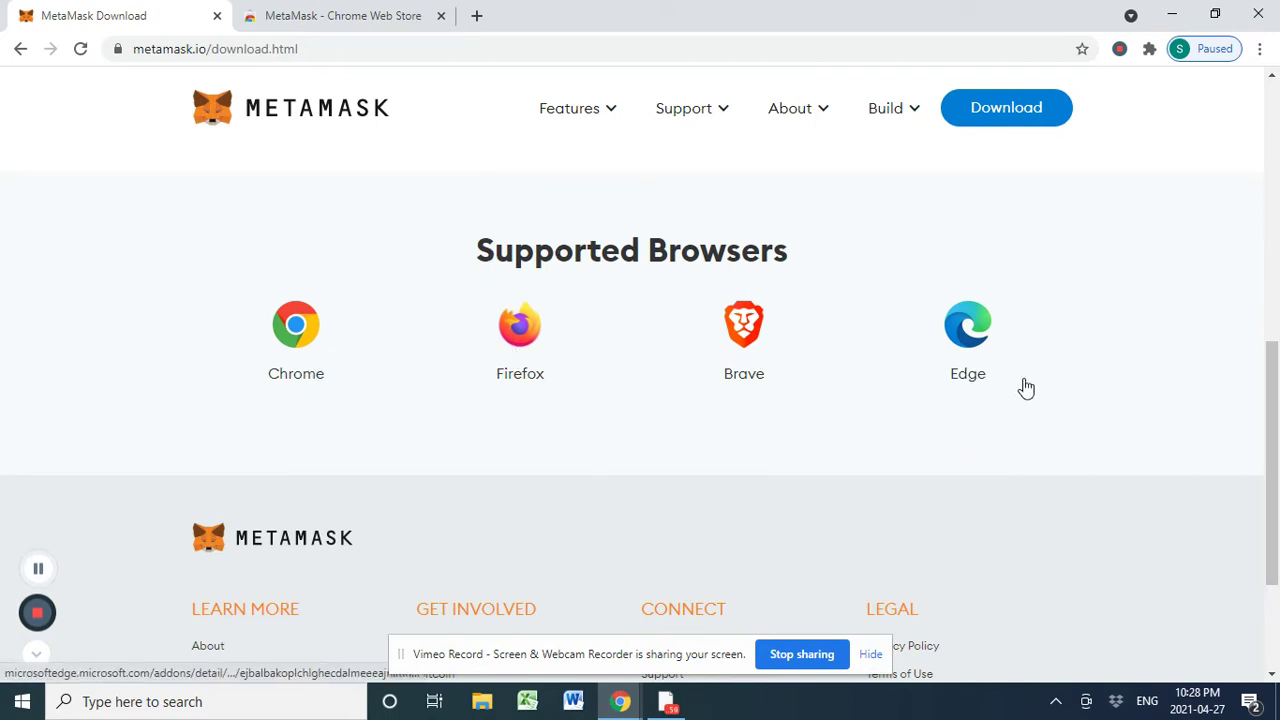
scroll(1085, 437, "up", 8)
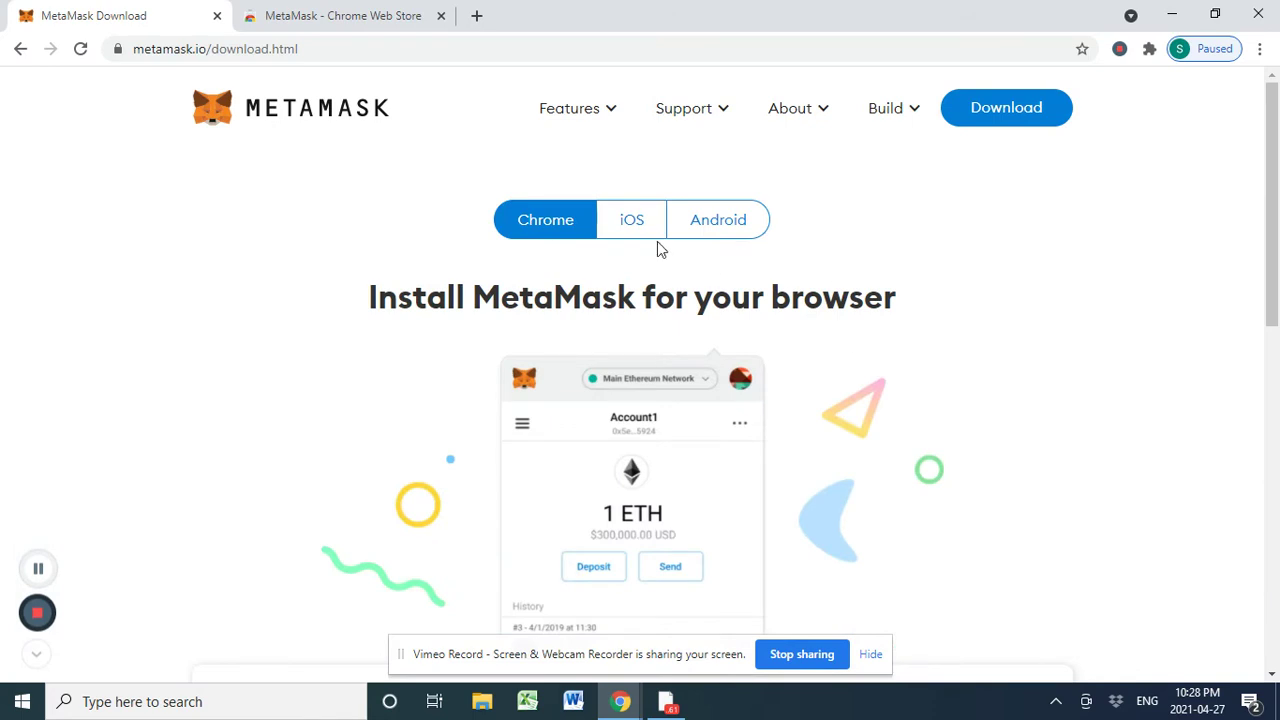
left_click(1030, 108)
left_click(350, 14)
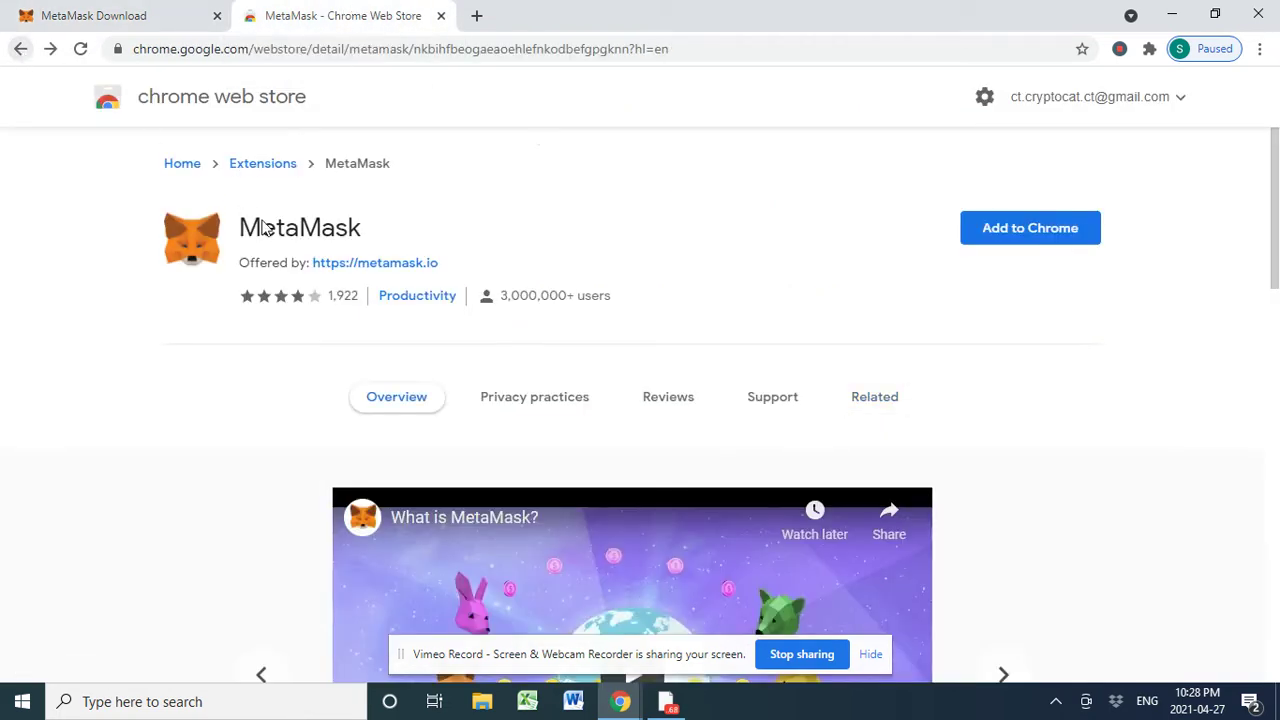
- Open the MetaMask Chrome Web Store result from Google and confirm adding the extension to Chrome
left_click(21, 50)
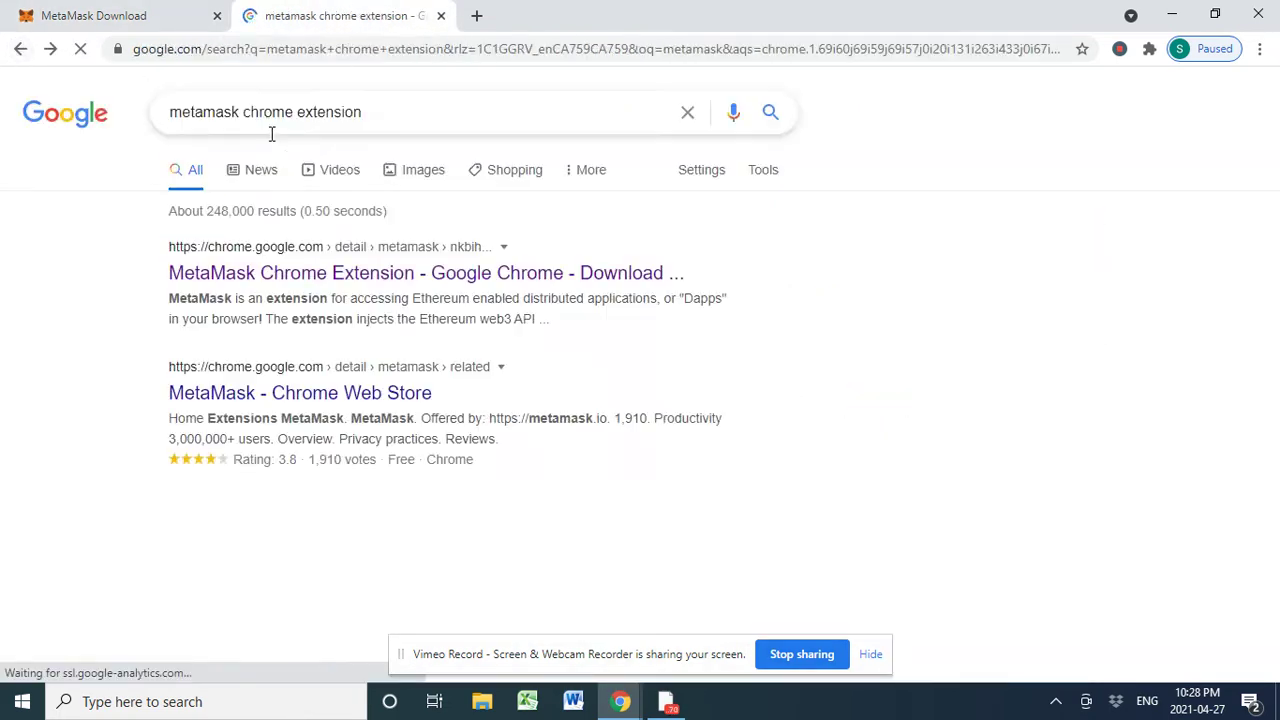
left_click_drag(172, 112, 417, 126)
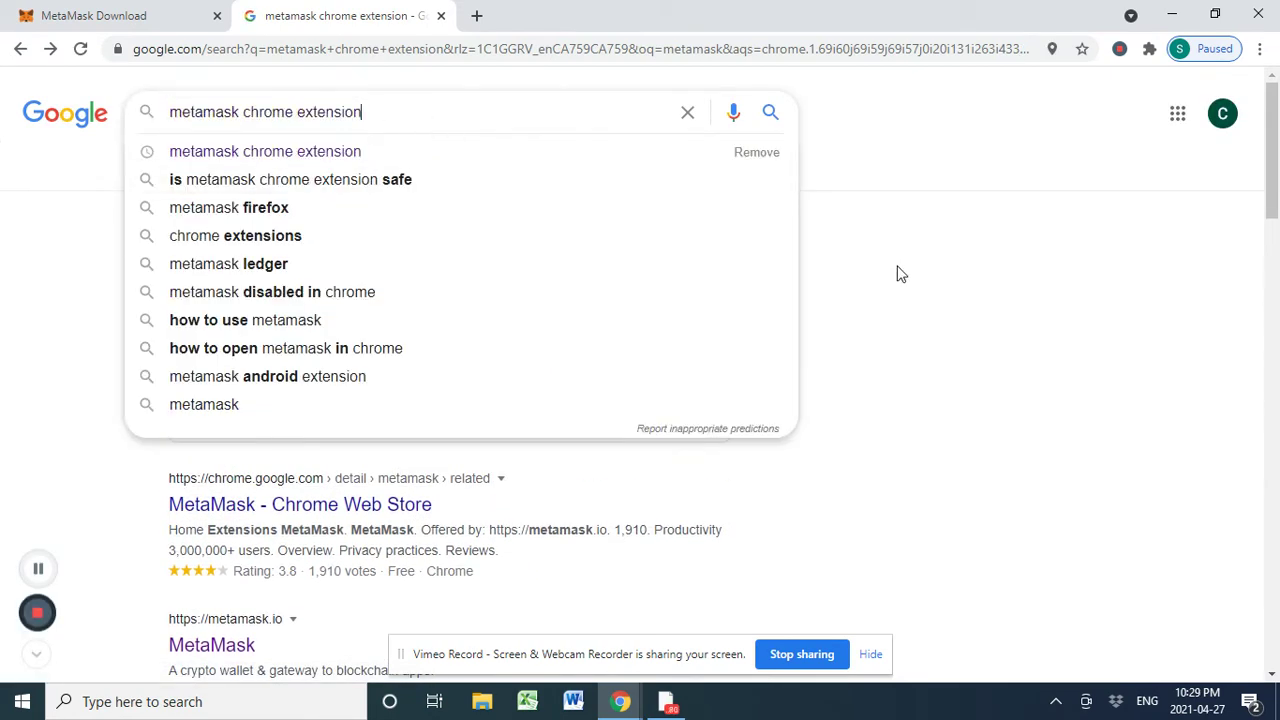
left_click(900, 274)
left_click(343, 282)
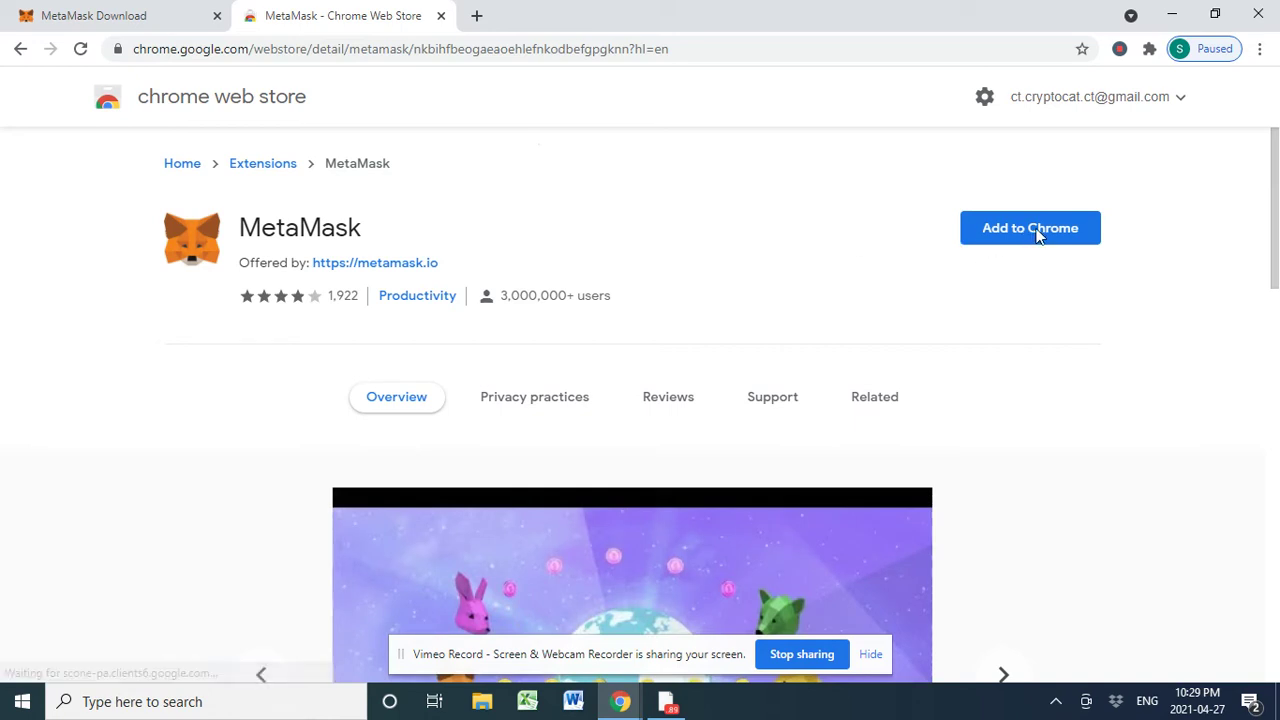
left_click(1034, 230)
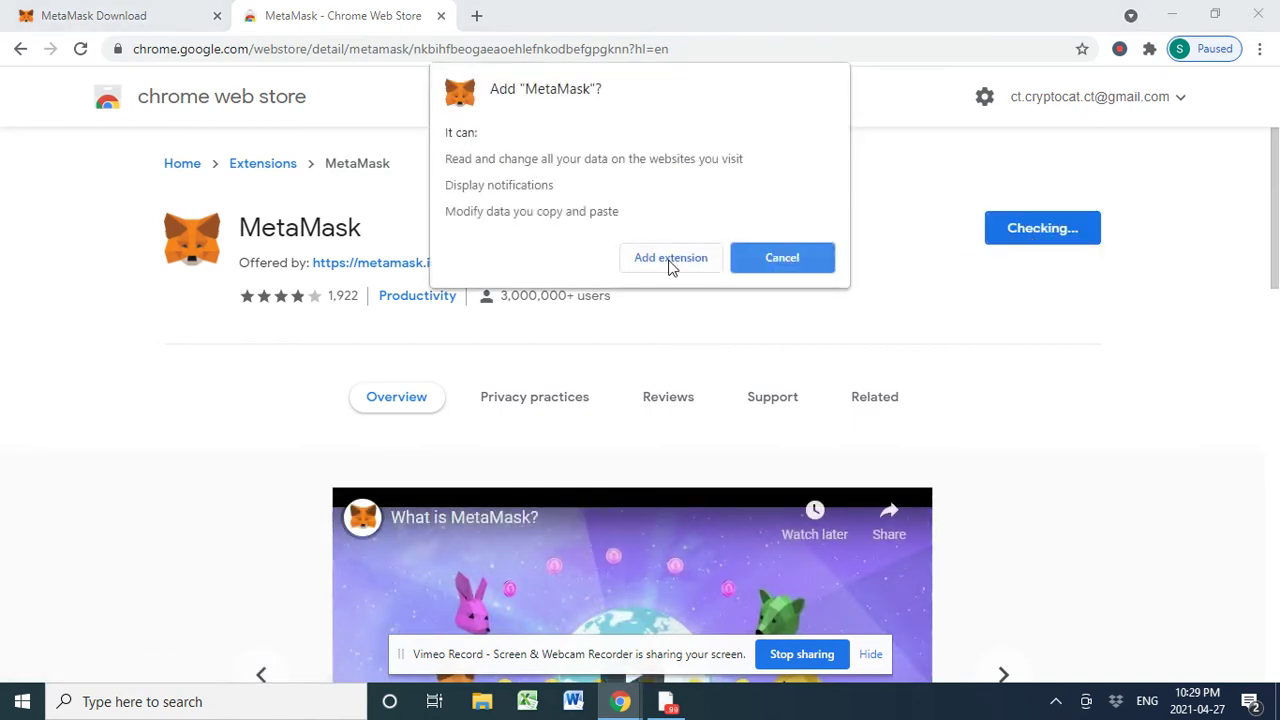
left_click(670, 259)
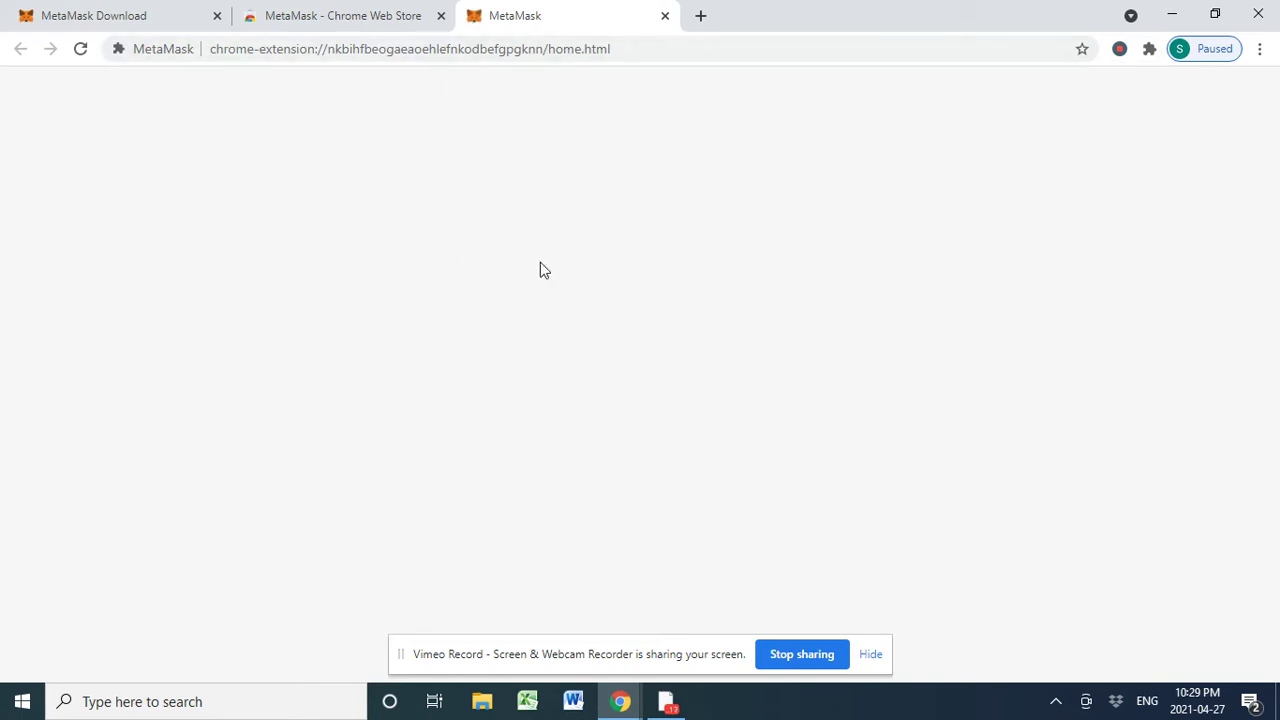
- Reload the blank MetaMask page and begin setup with Get Started
left_click(80, 48)
left_click(873, 656)
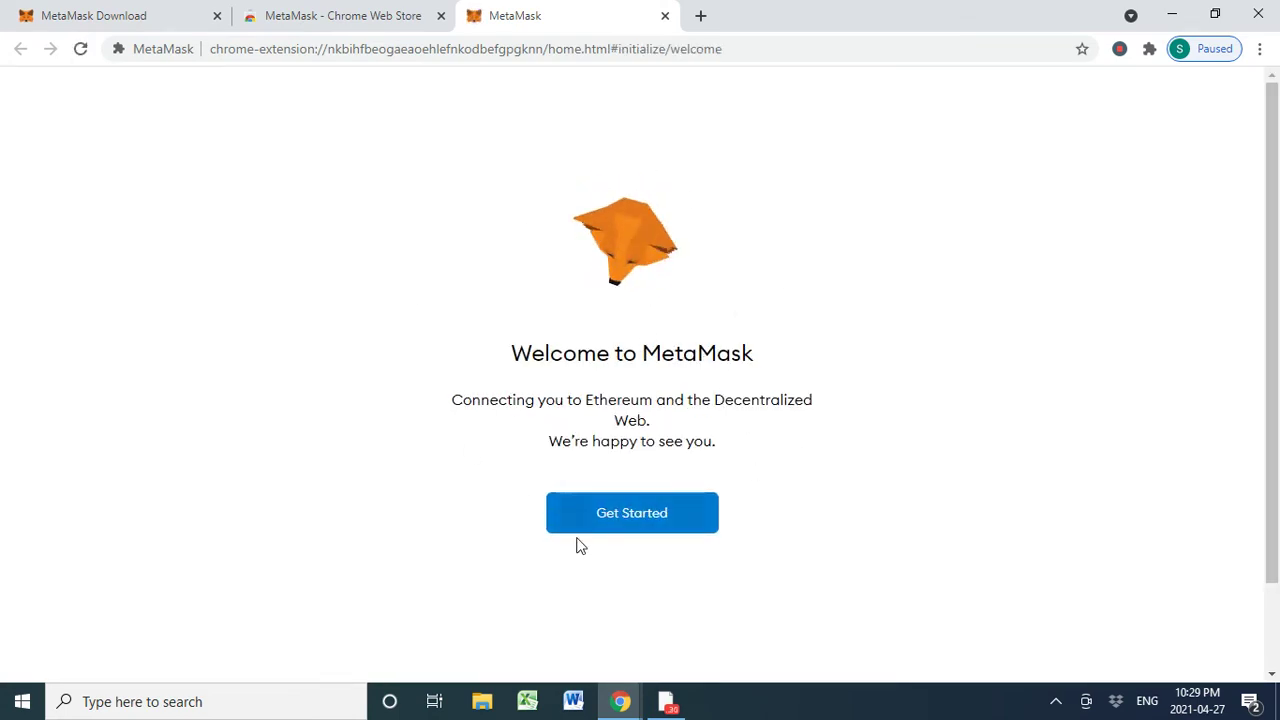
left_click(661, 519)
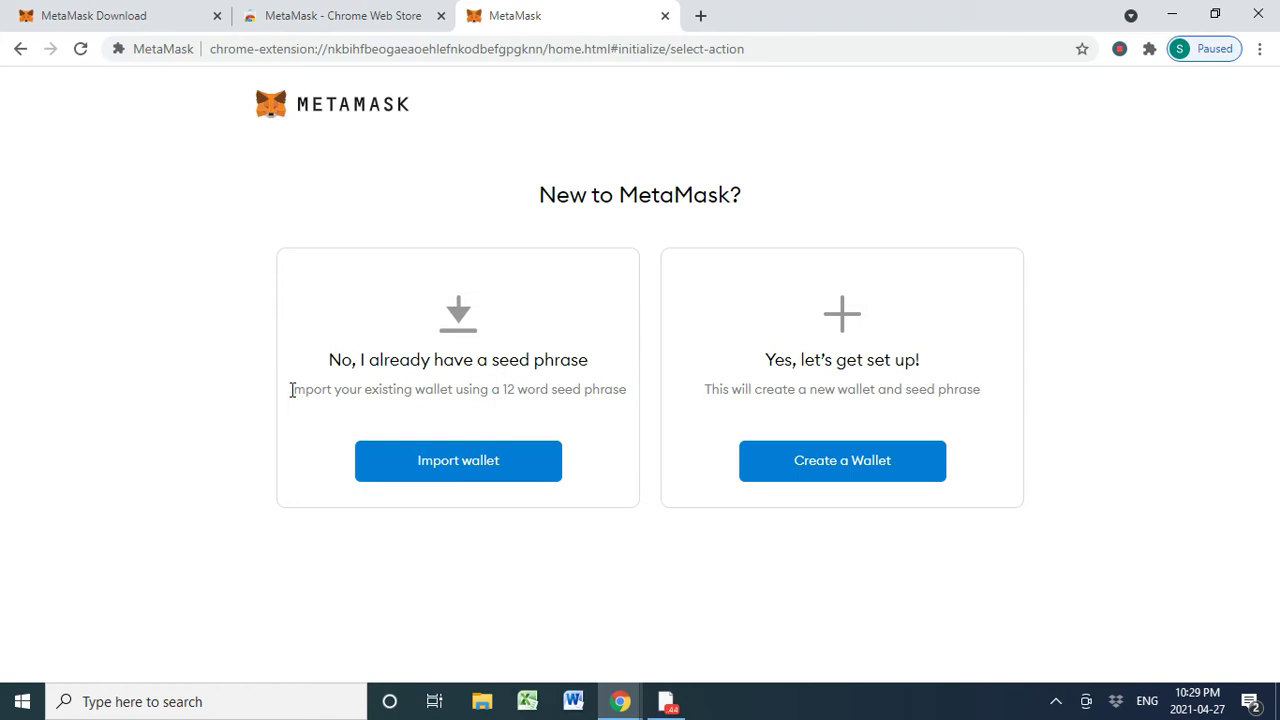
left_click_drag(291, 390, 625, 387)
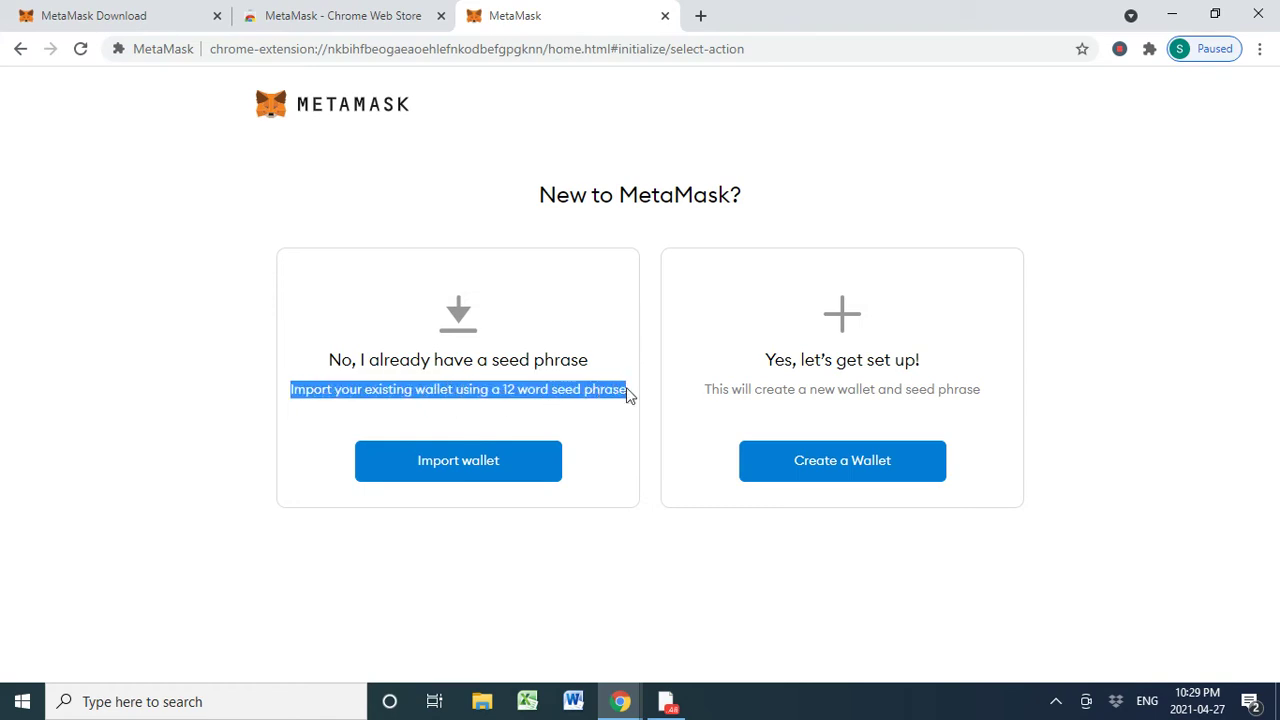
left_click(731, 381)
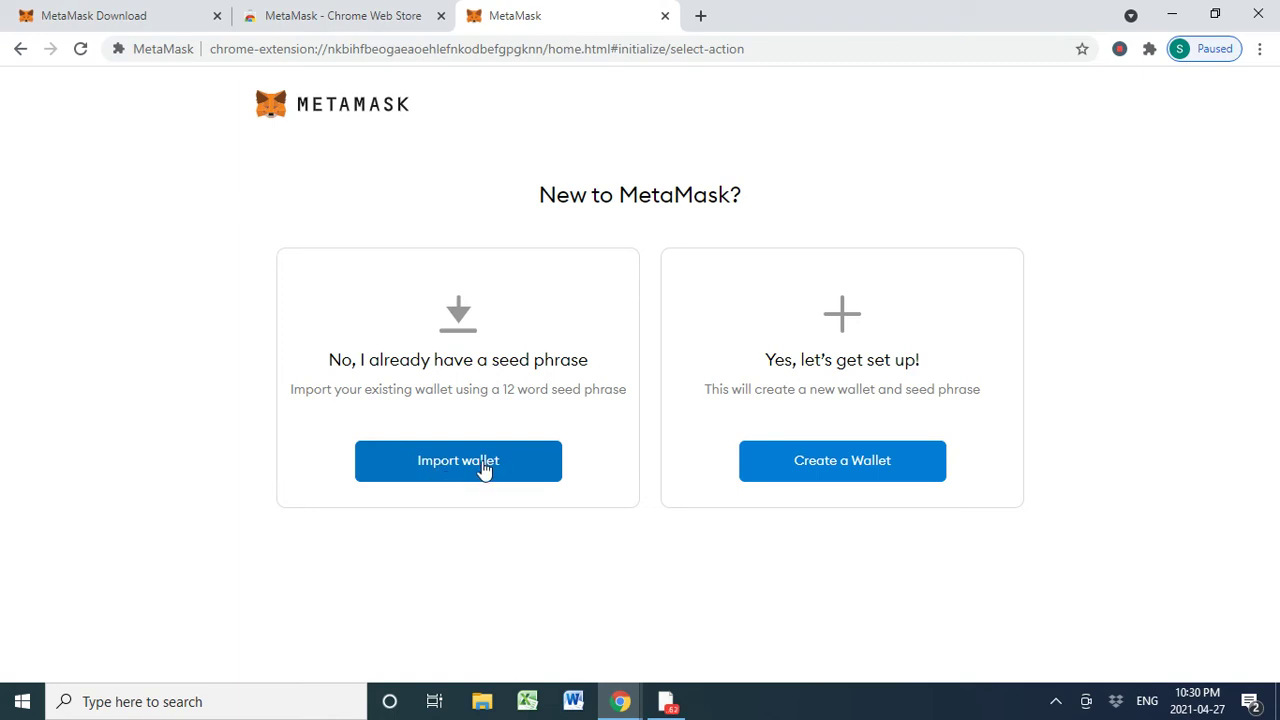
- Choose Import wallet and agree to share anonymous usage data
left_click(485, 466)
scroll(660, 450, "down", 1)
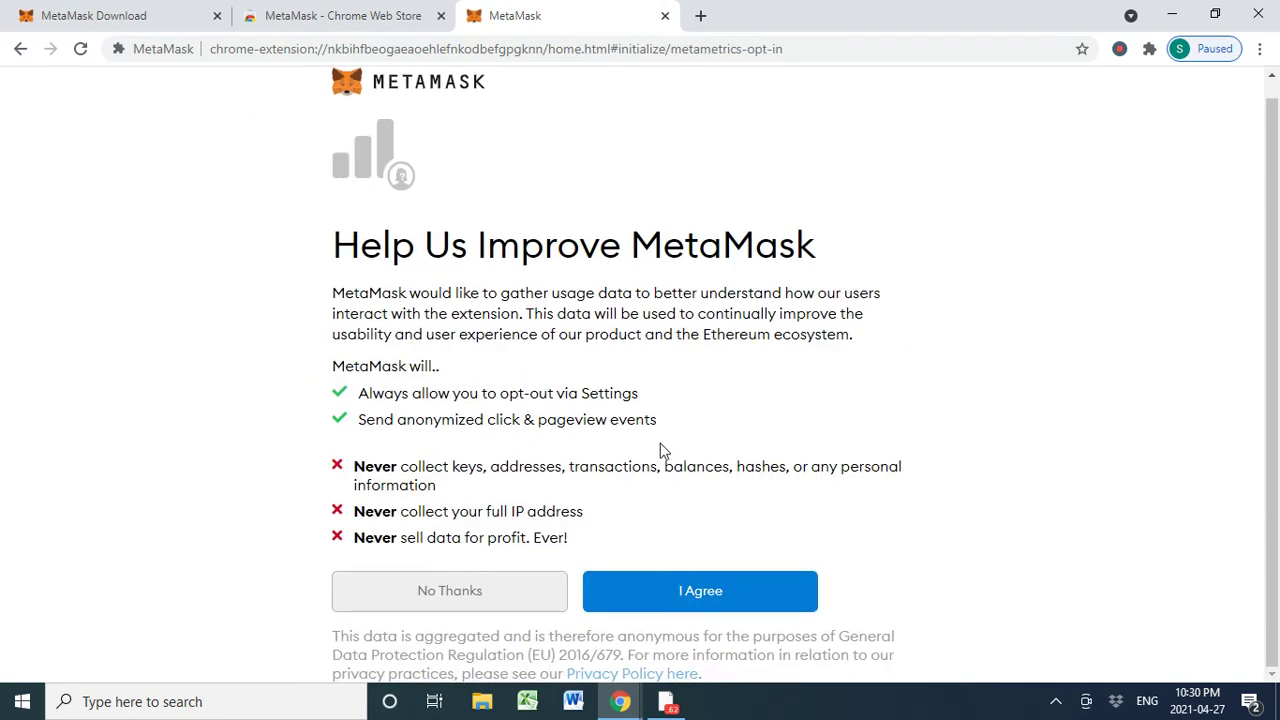
left_click(711, 595)
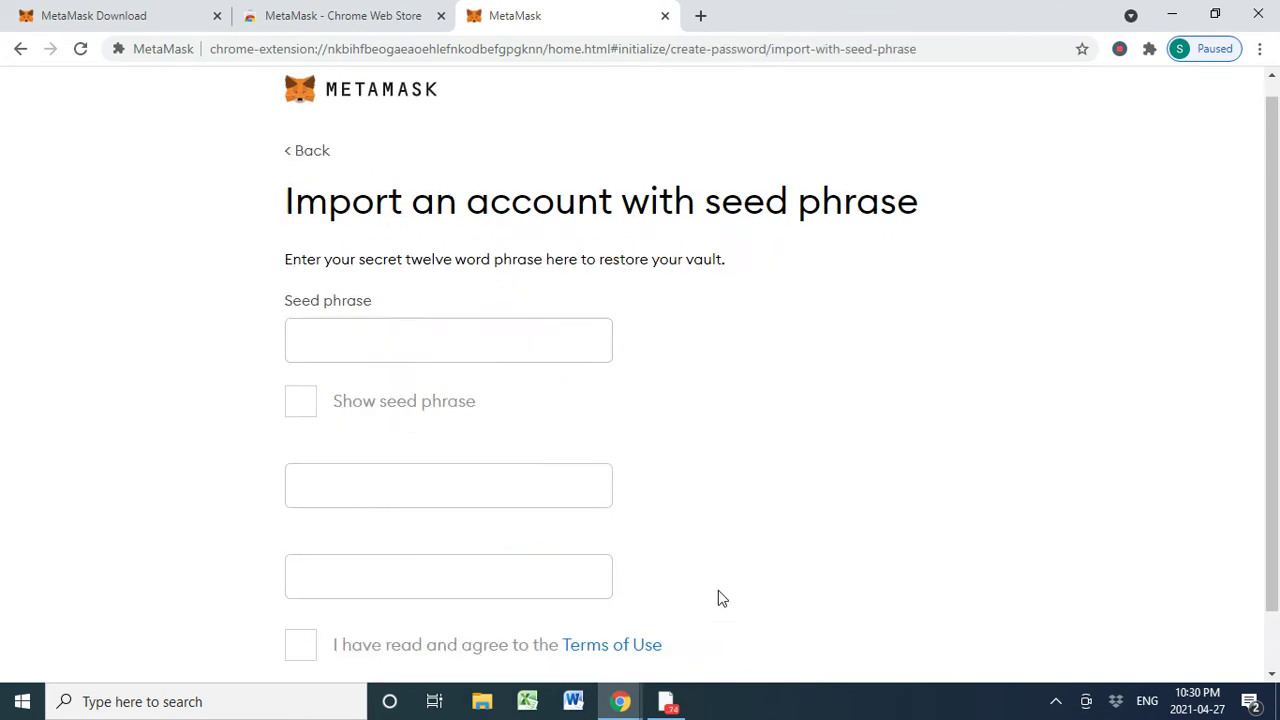
- Copy the twelve-word seed phrase from Telegram Saved Messages and bring up paste options in MetaMask's seed field
left_click(668, 705)
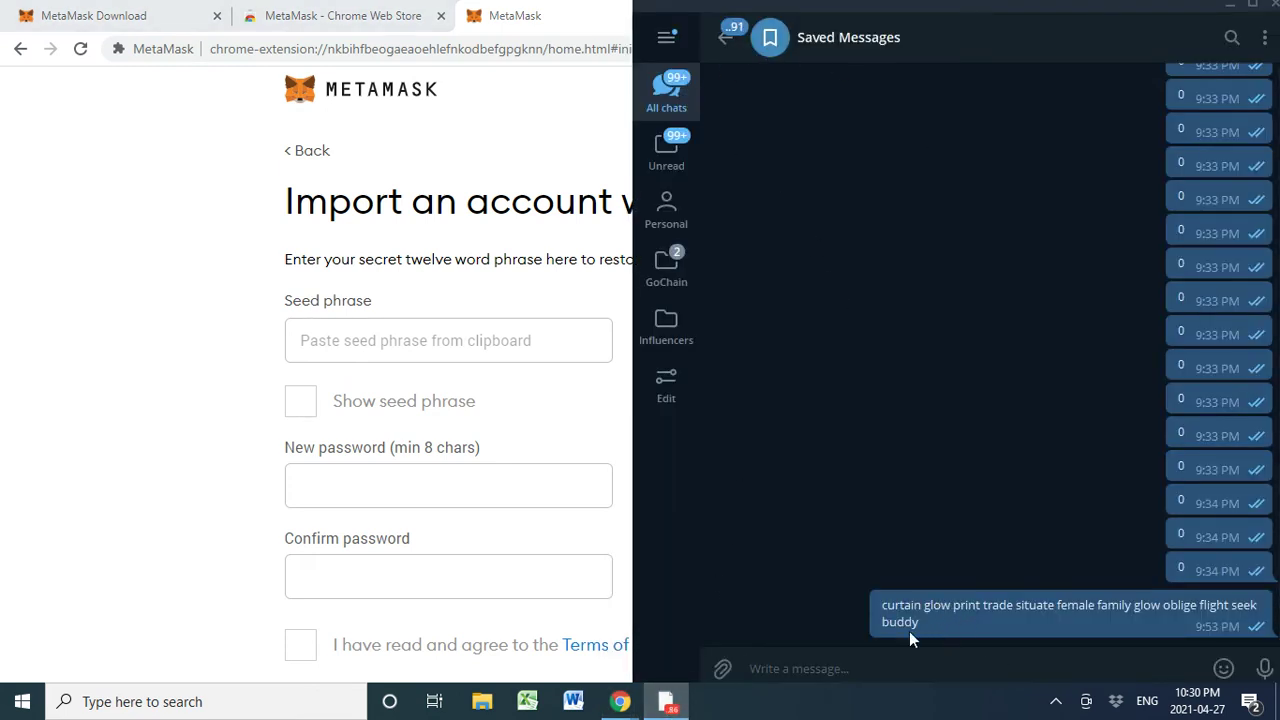
left_click_drag(909, 631, 889, 612)
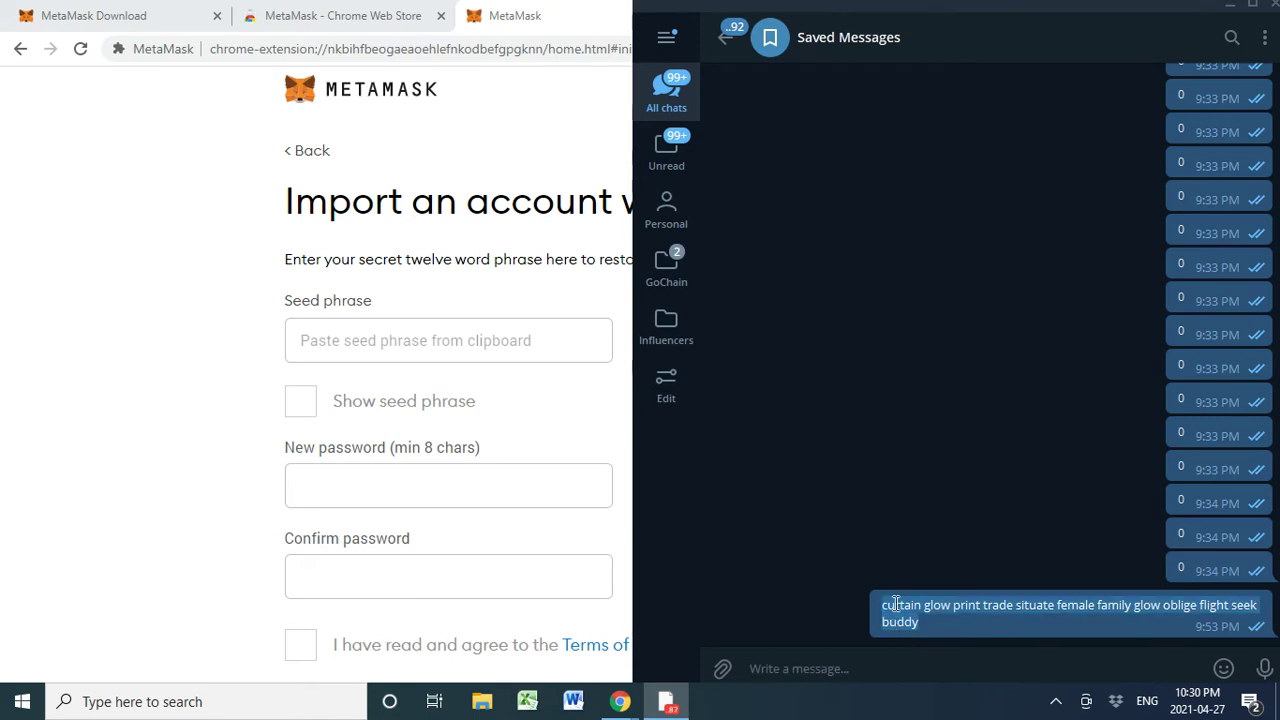
right_click(895, 604)
left_click(961, 397)
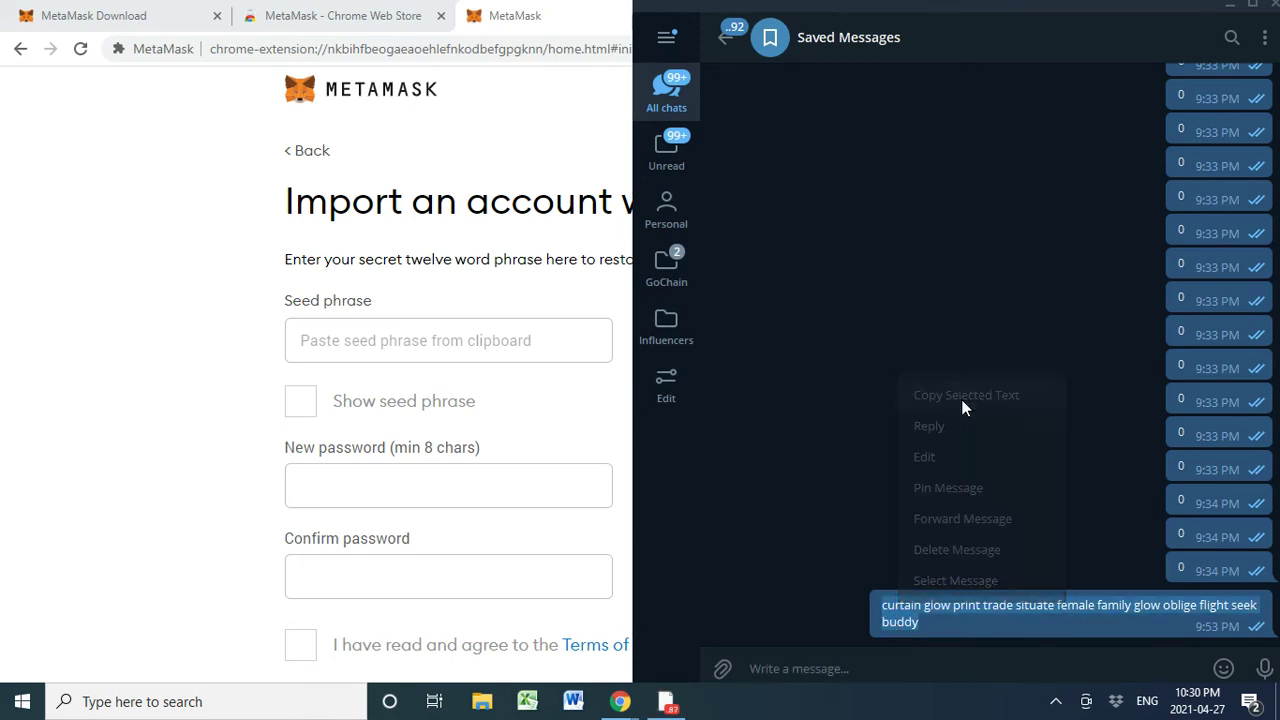
left_click(386, 345)
right_click(386, 352)
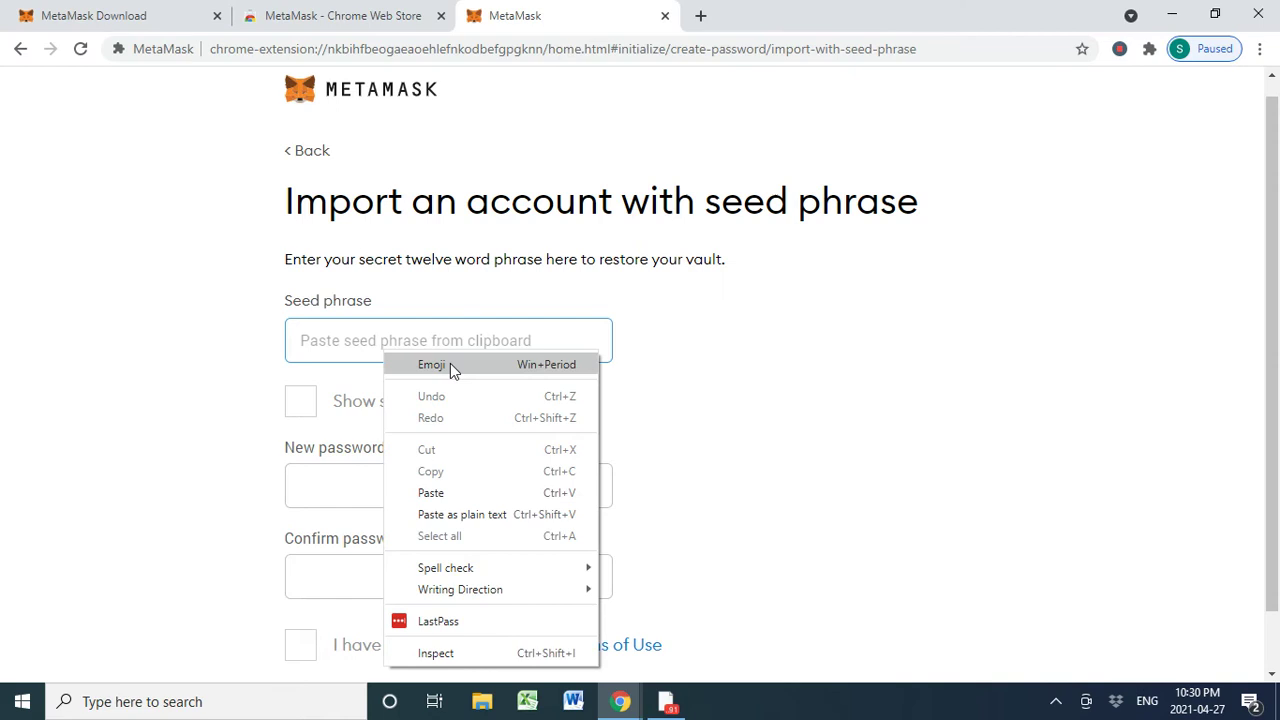
- Paste the seed phrase, enter and confirm a new wallet password, accept the Terms of Use, and import
left_click(465, 493)
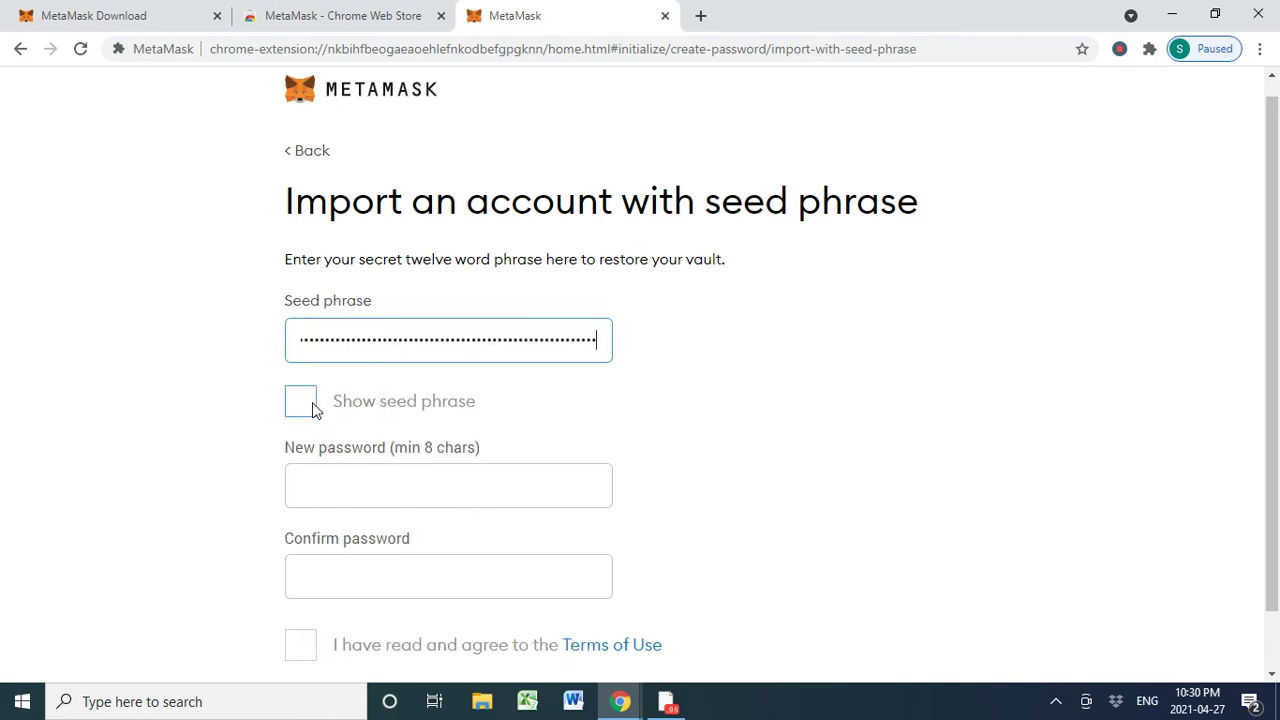
left_click(409, 488)
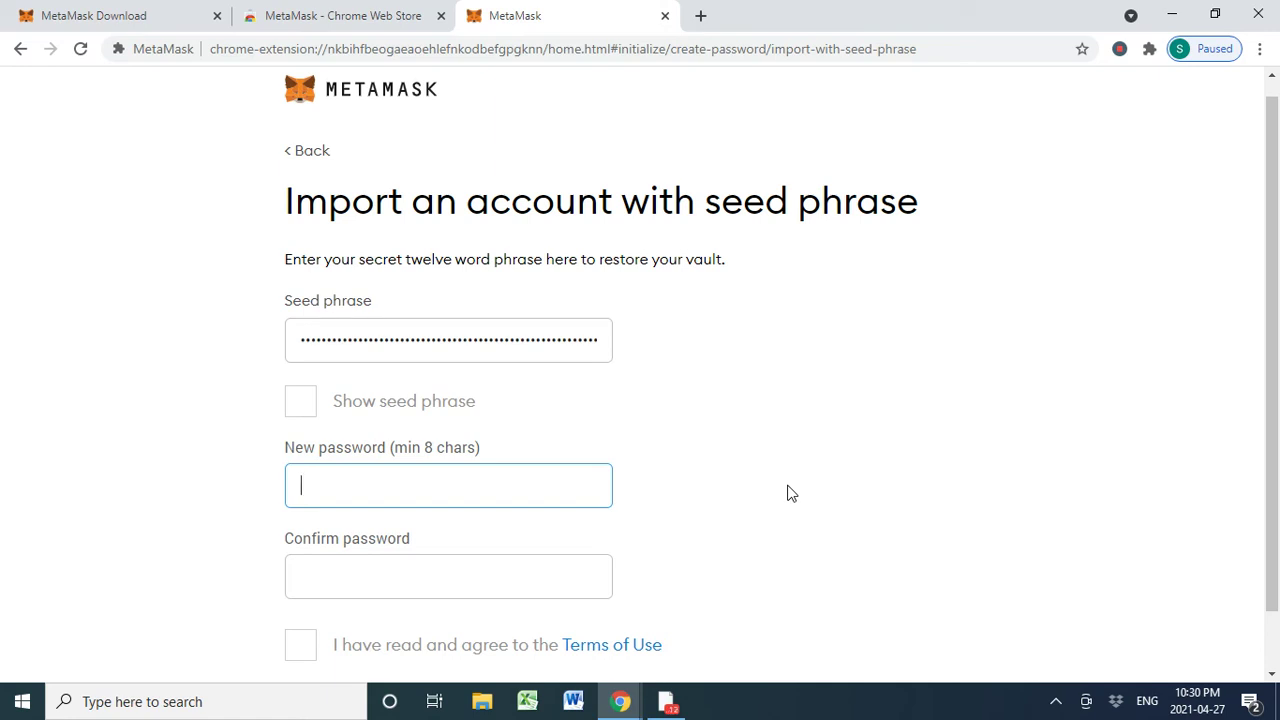
type("a")
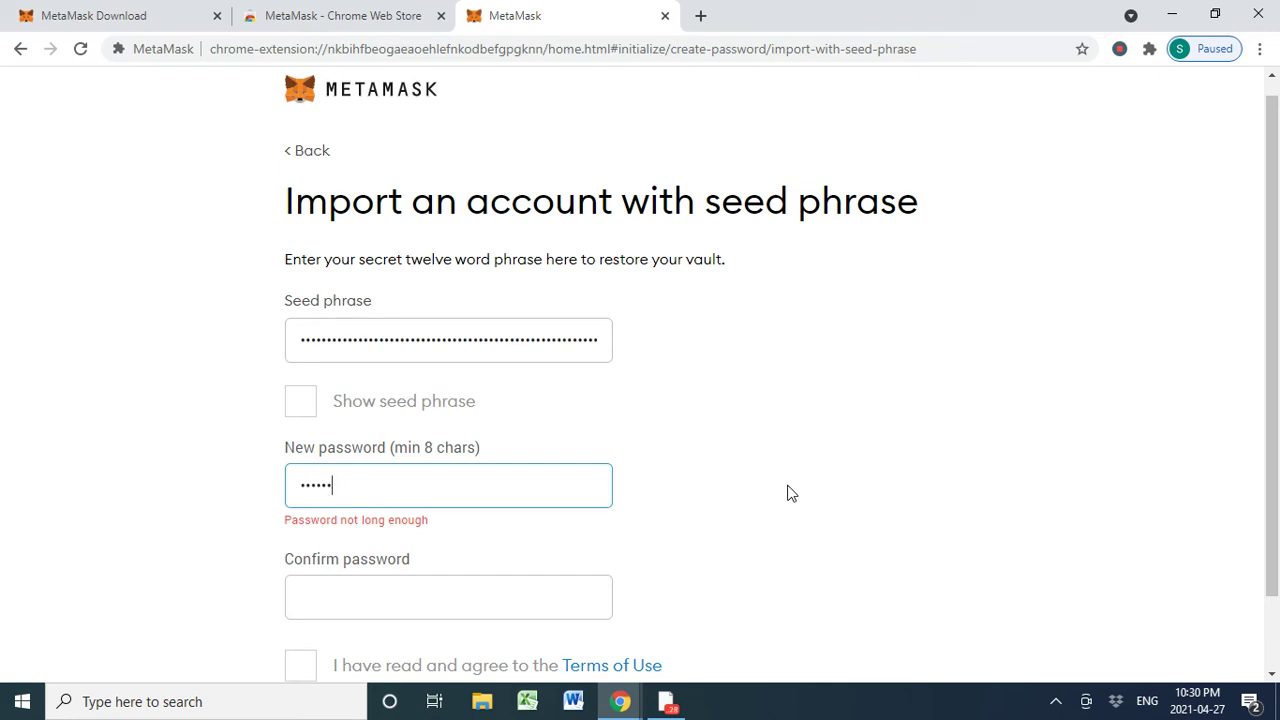
type("12")
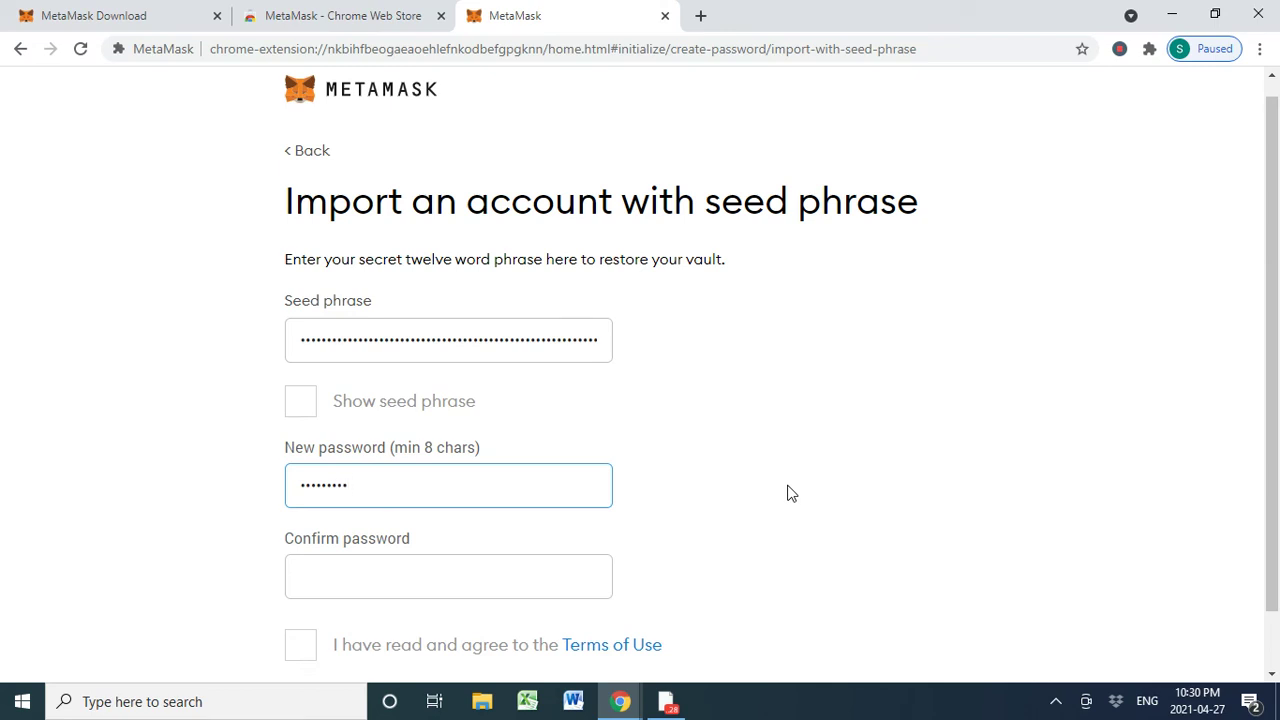
left_click(531, 571)
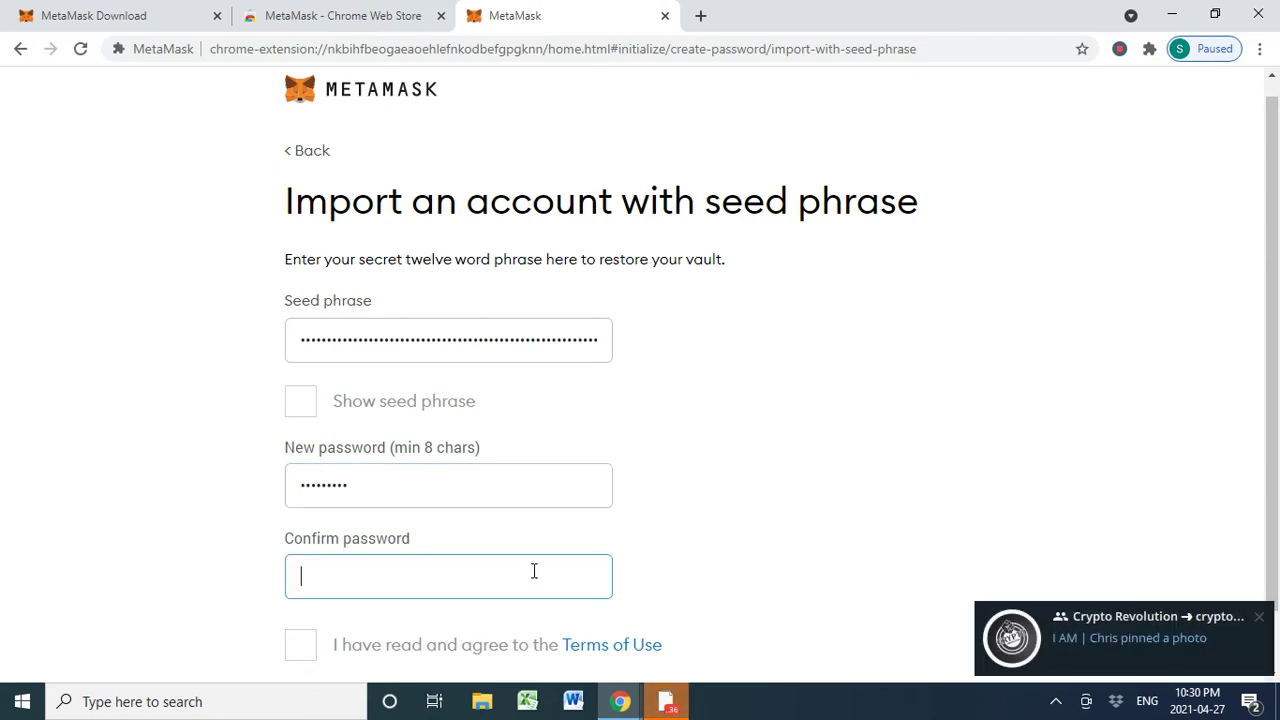
type("12345")
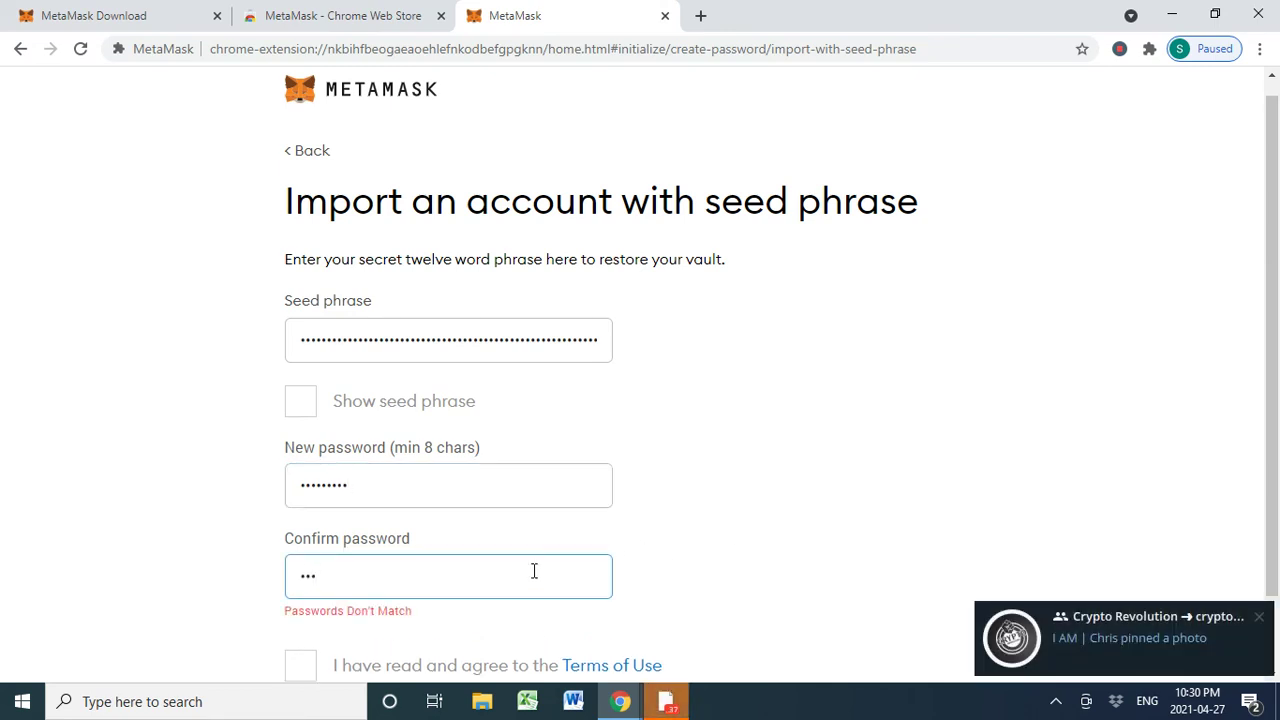
type("6")
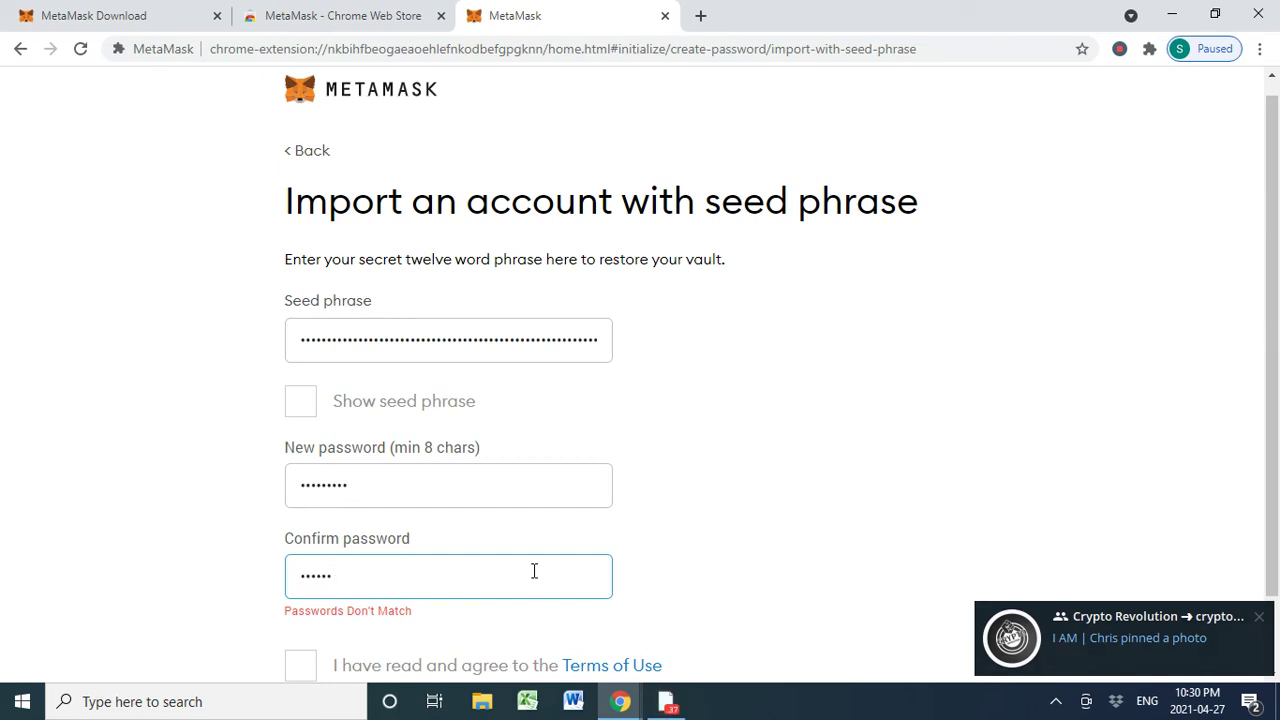
type("789")
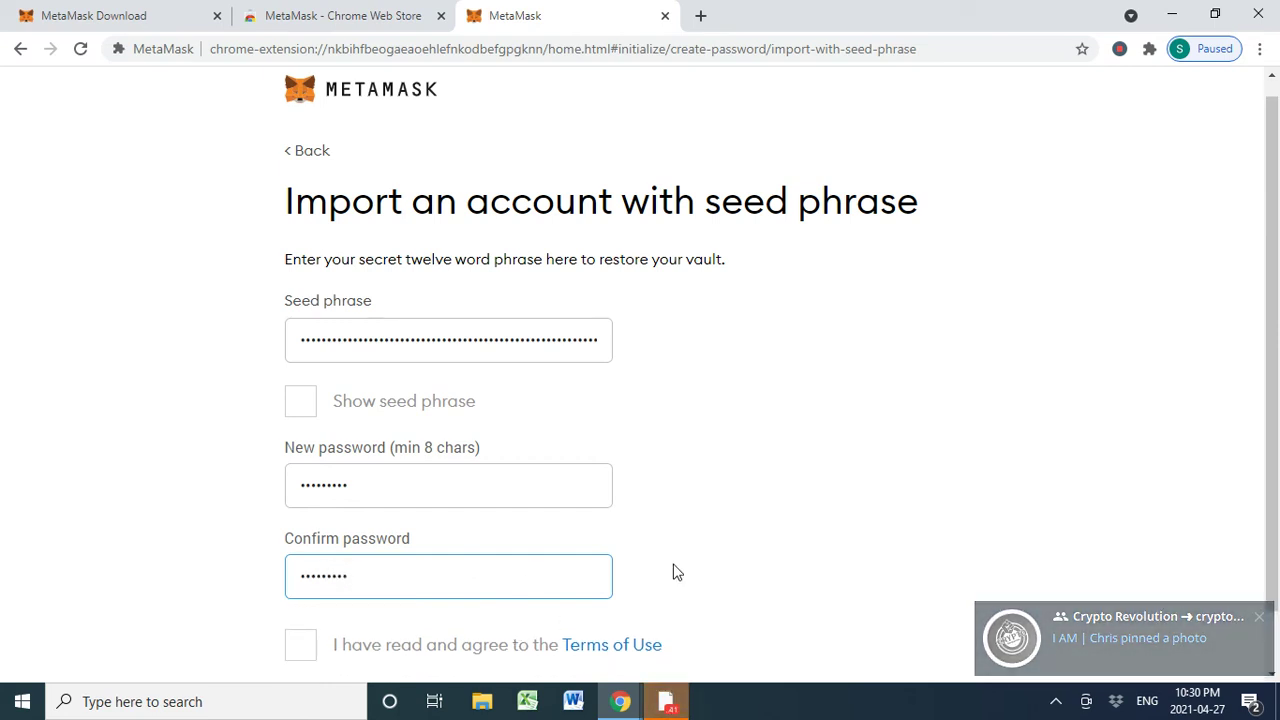
scroll(423, 657, "down", 1)
left_click(301, 580)
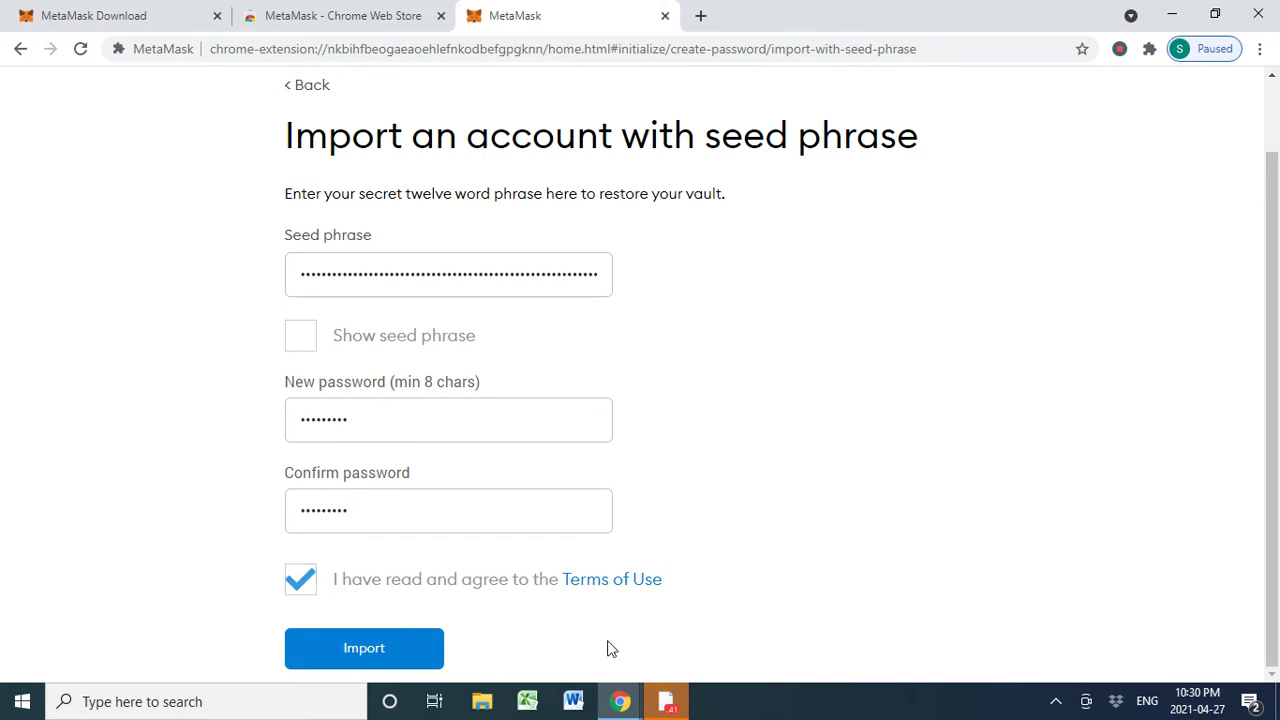
left_click(343, 649)
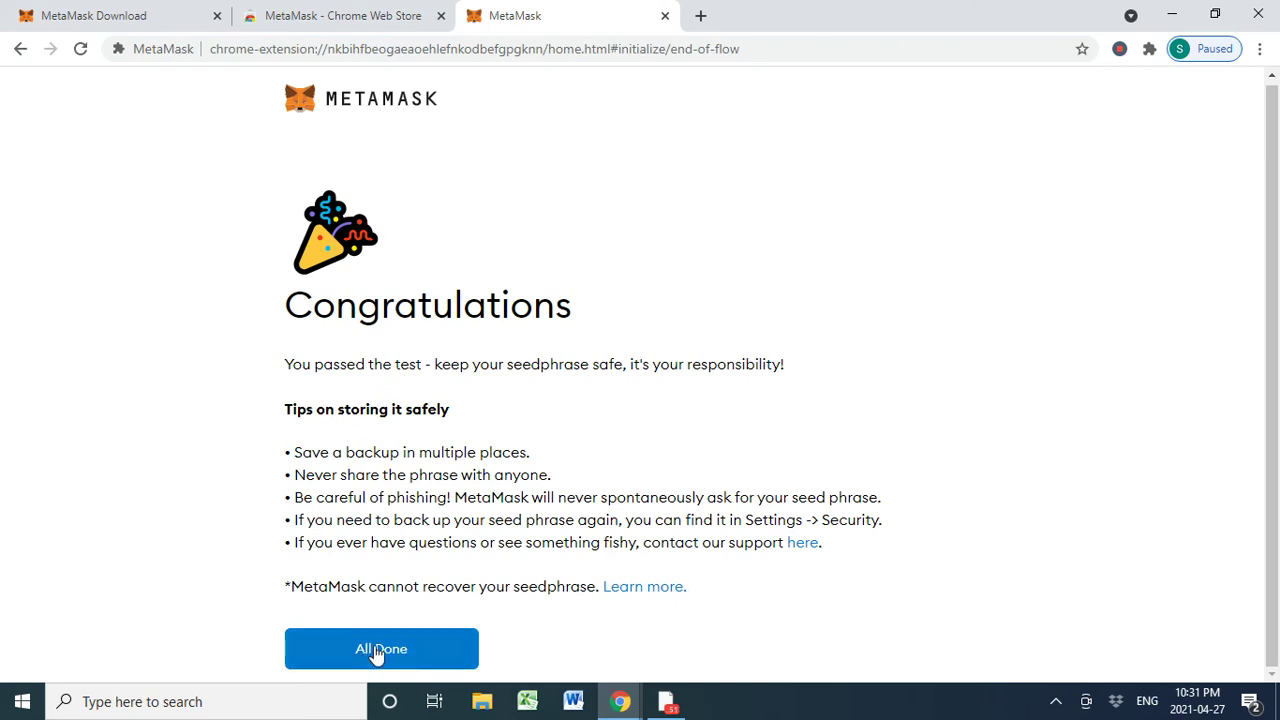
- Finish with All Done, close the token swapping popup, and copy Account 1's address
left_click(409, 651)
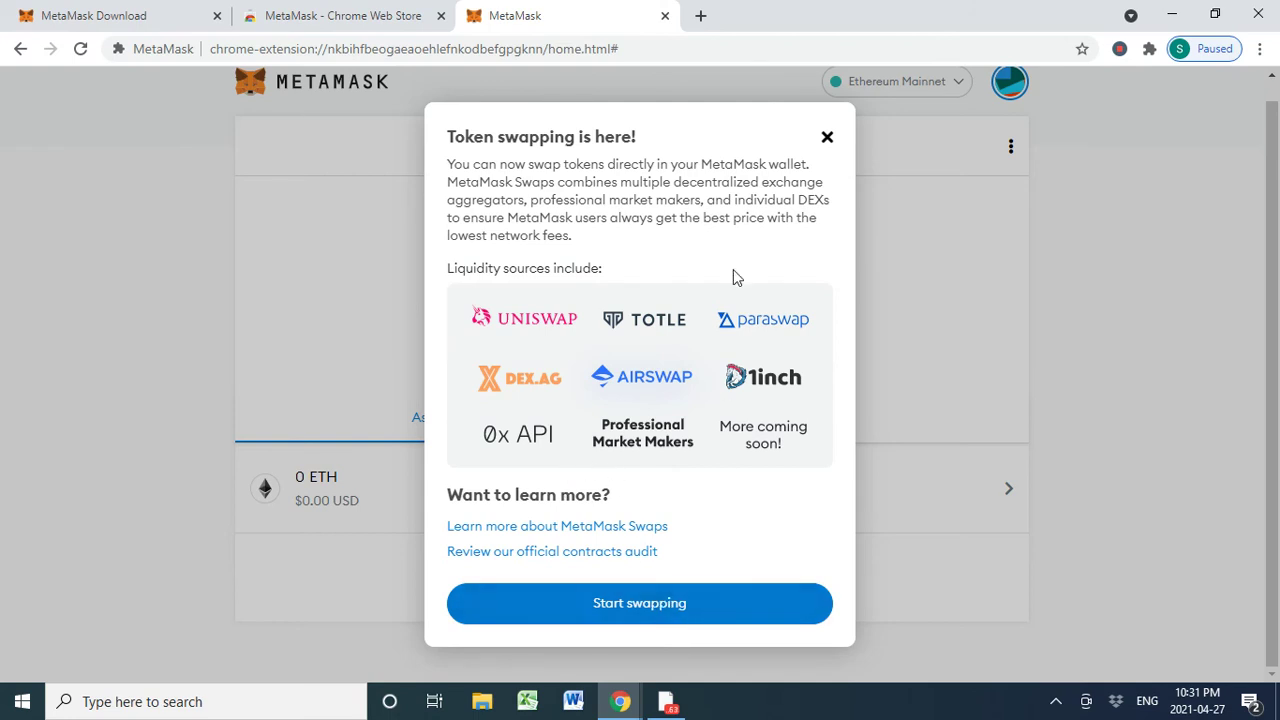
left_click(827, 137)
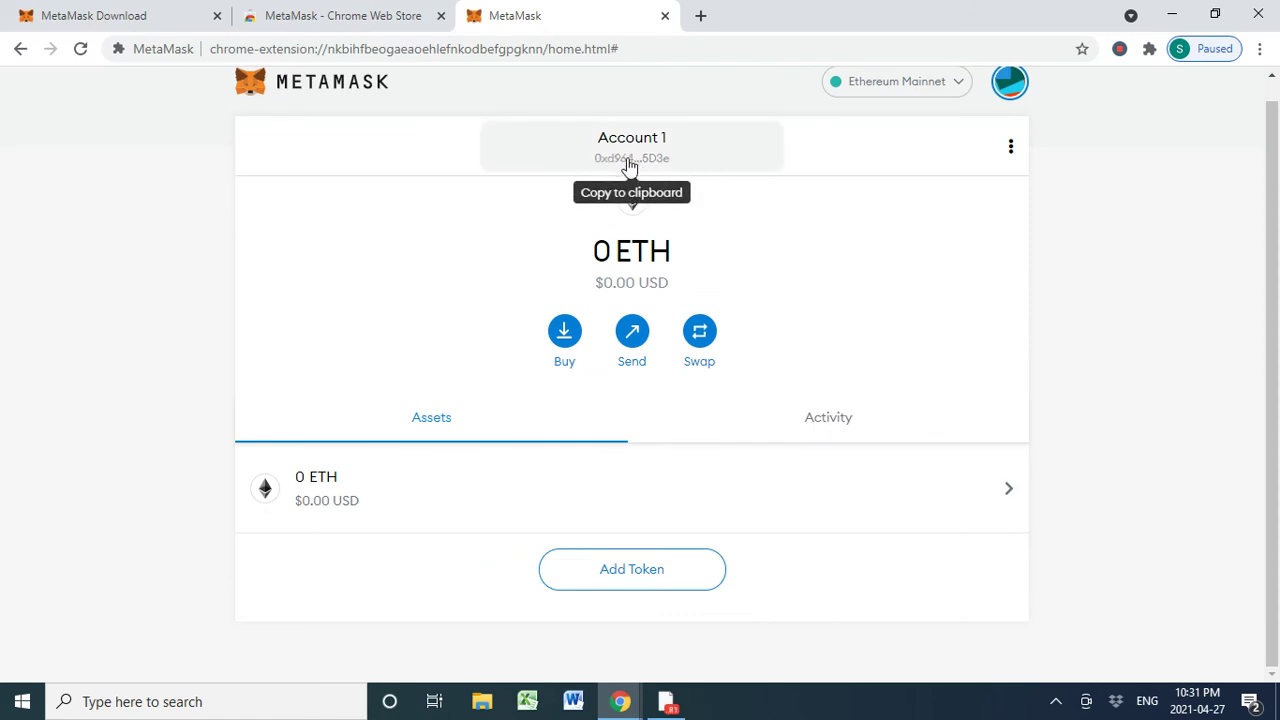
left_click(703, 162)
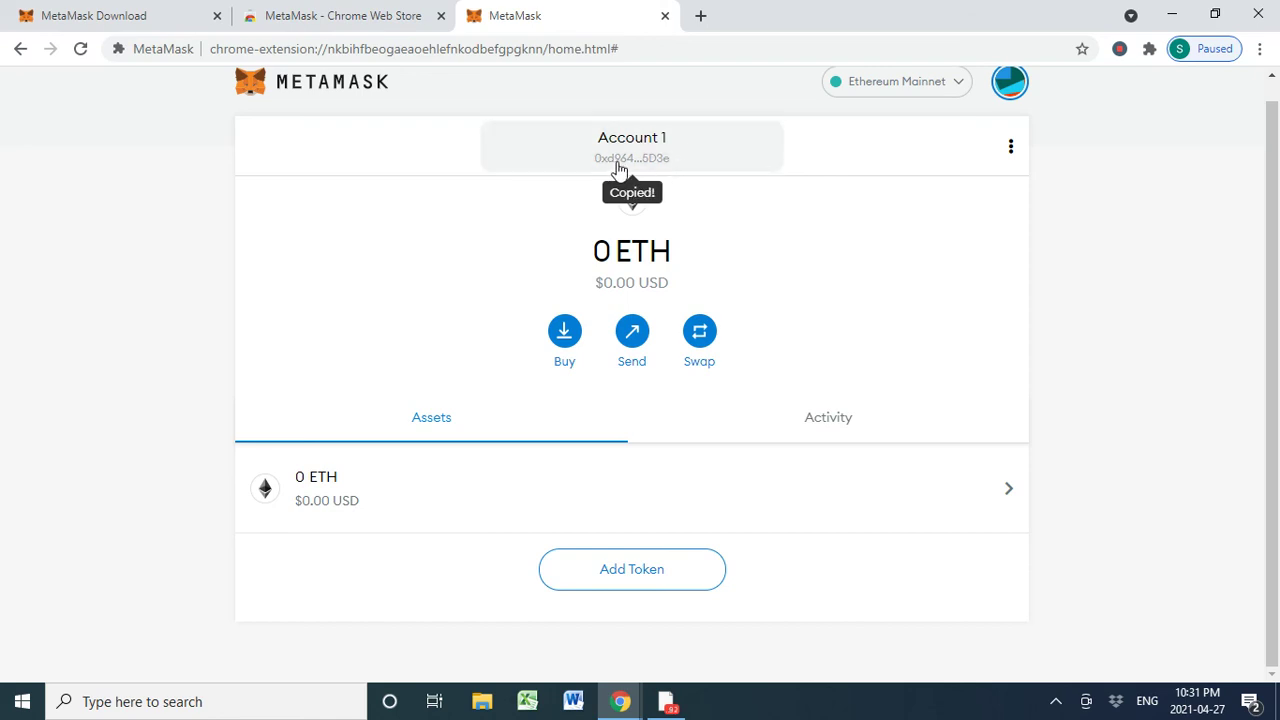
left_click(663, 714)
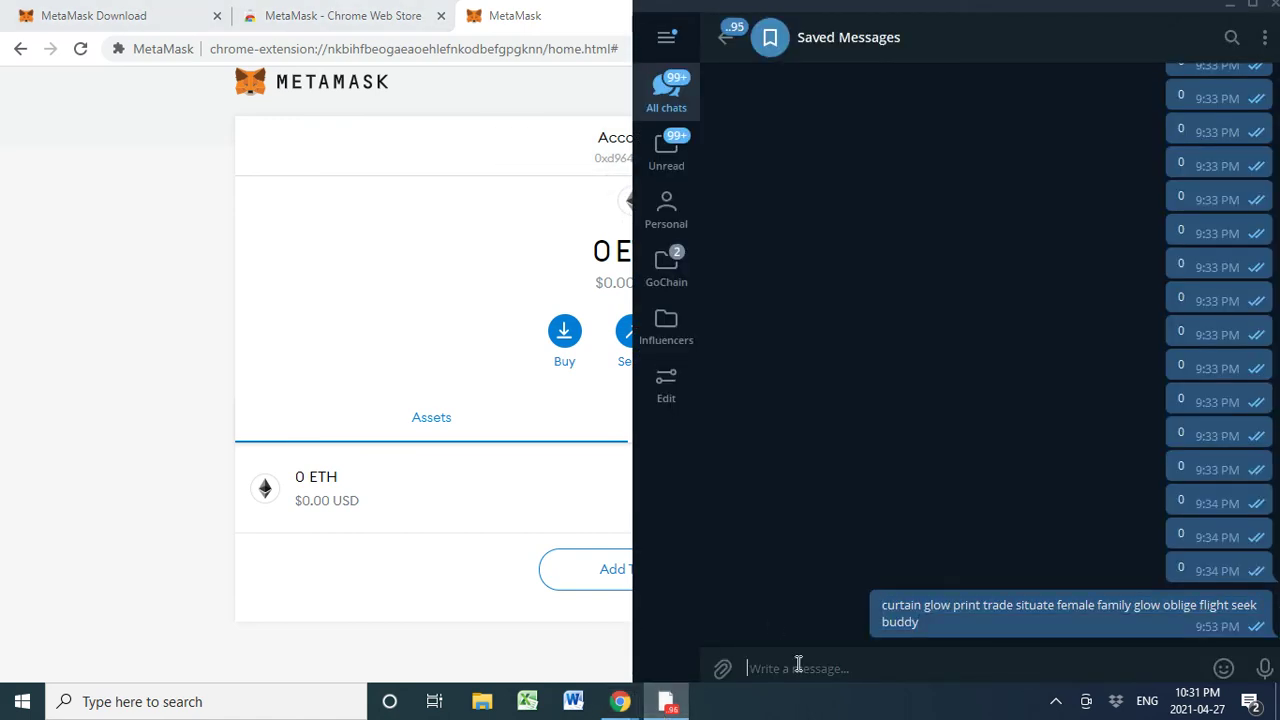
- Paste and send the Account 1 address as a Telegram Saved Messages note, then return to MetaMask
key("ctrl+v")
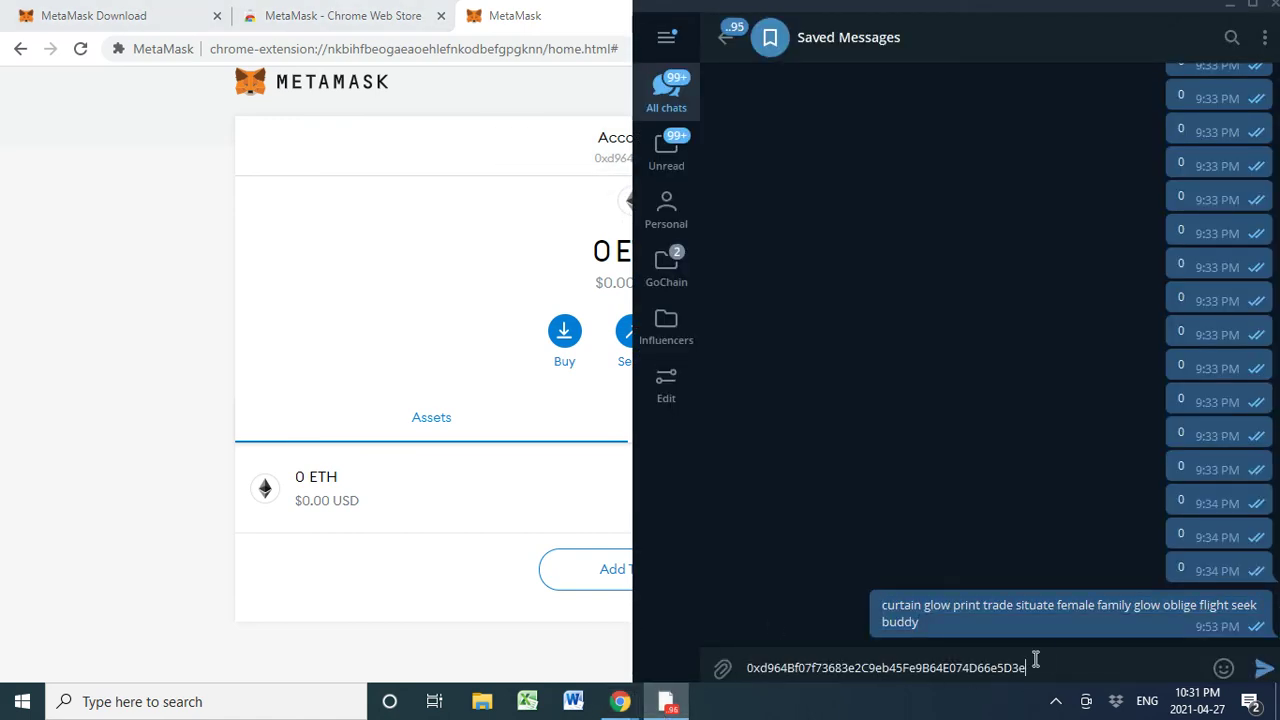
key("Return")
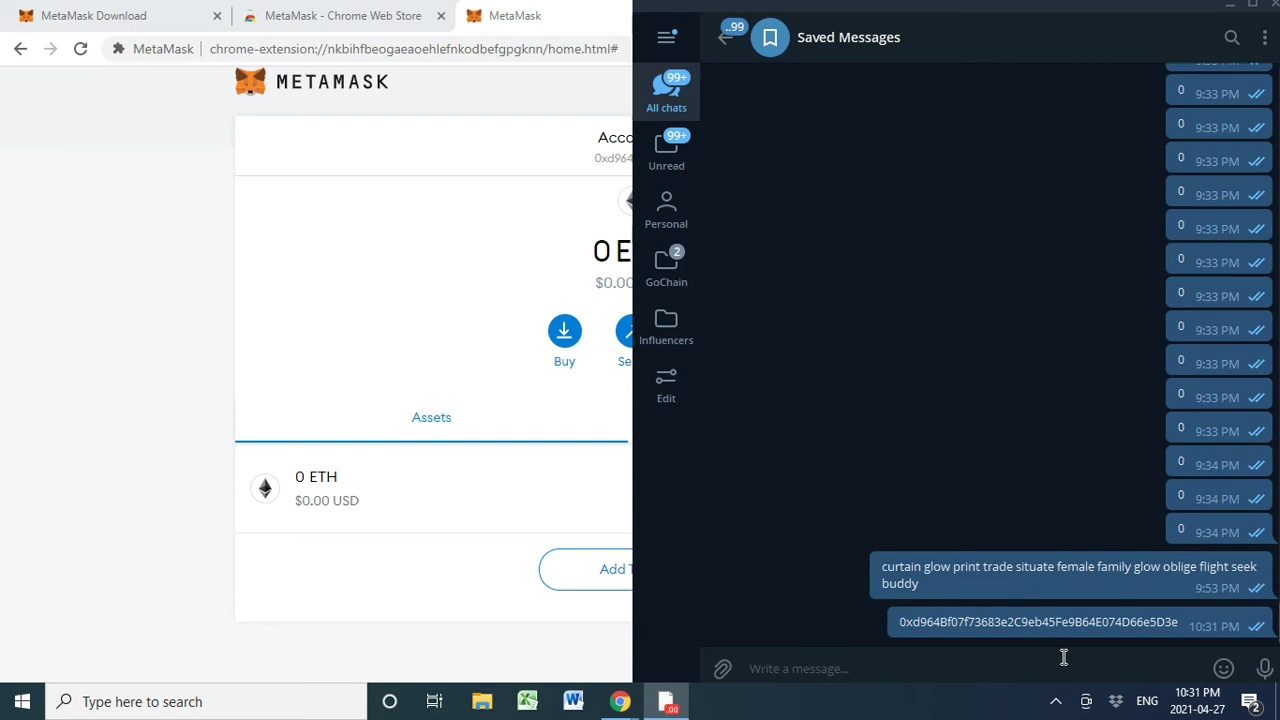
left_click(166, 352)
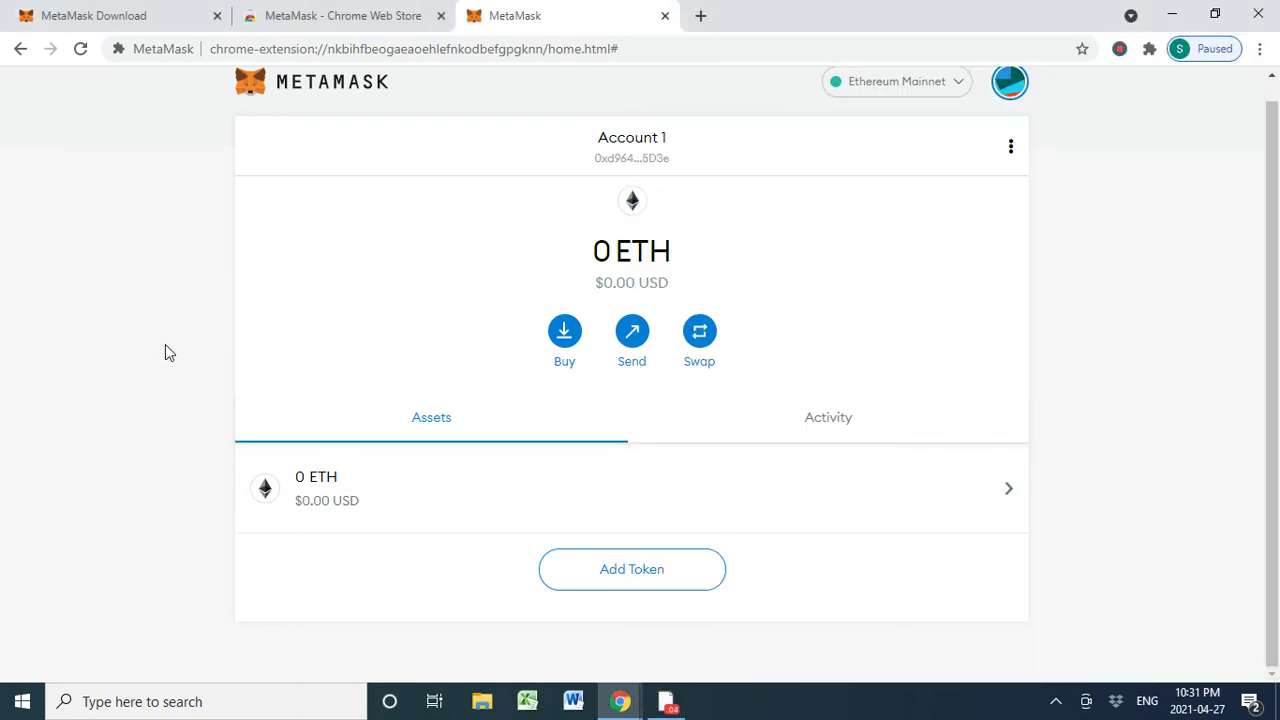